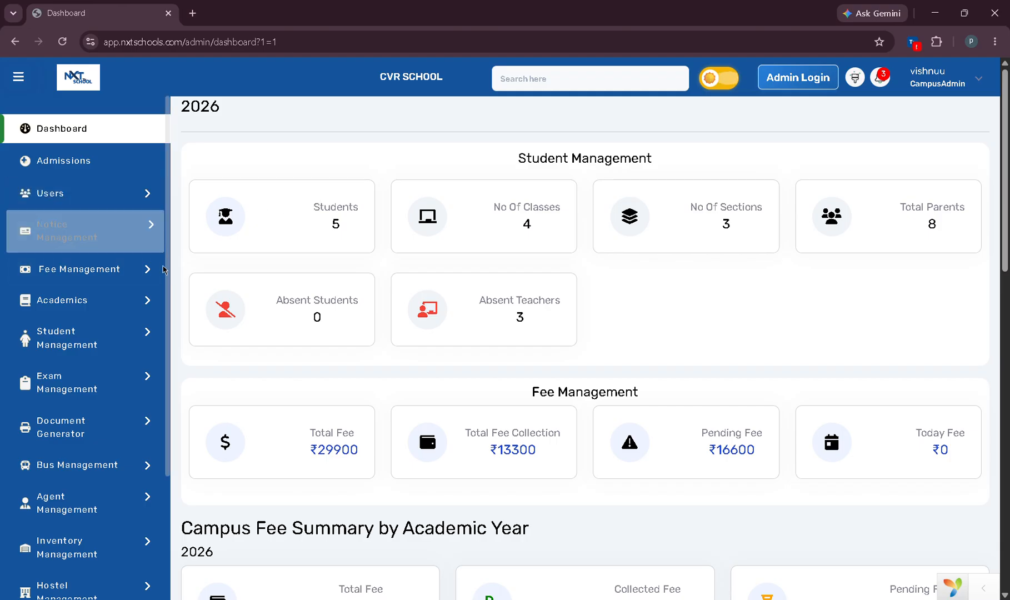
- Open the form for creating a new subject in the Academics subject management section
left_click(129, 301)
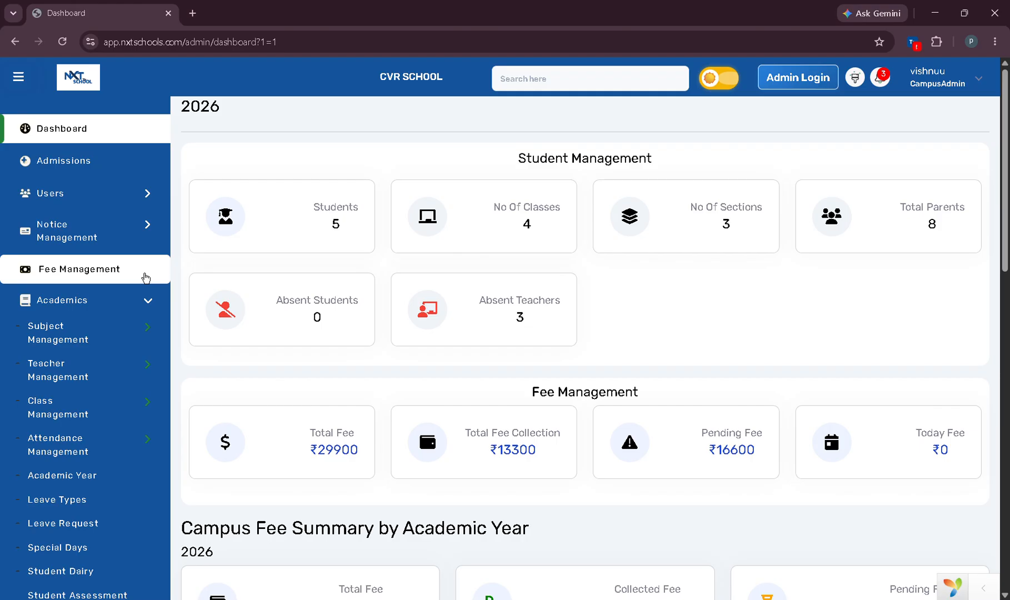
left_click(137, 335)
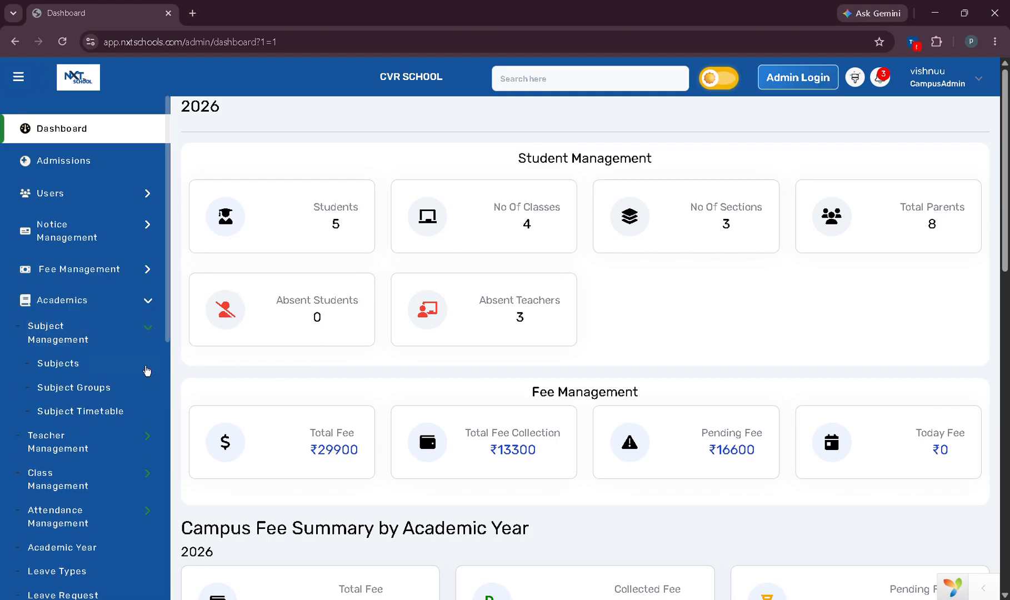
left_click(73, 366)
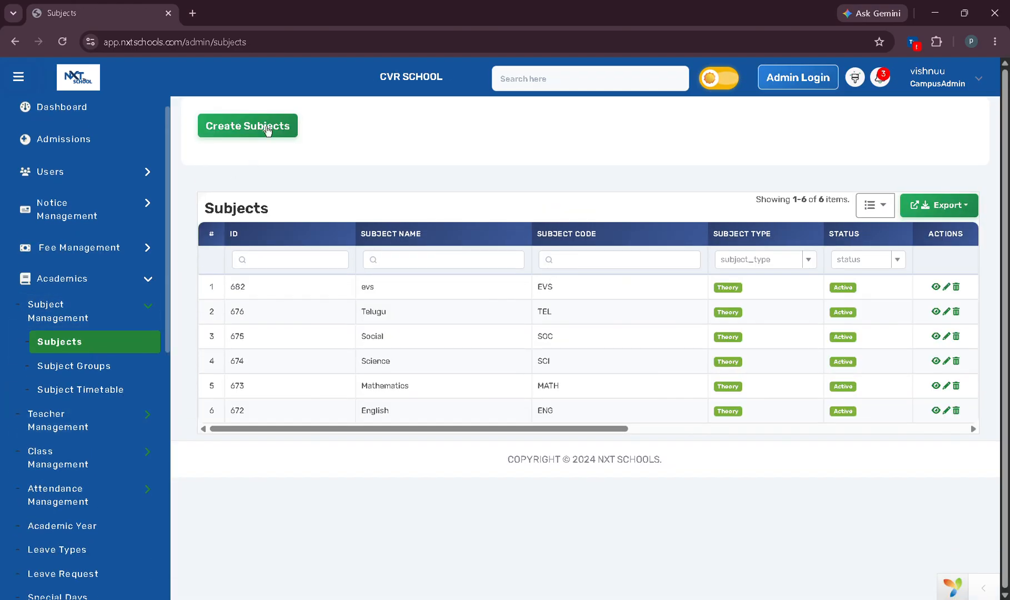
left_click(264, 128)
- Create a subject named biology with code BIO, keeping the type Theory and the status Active
left_click(272, 169)
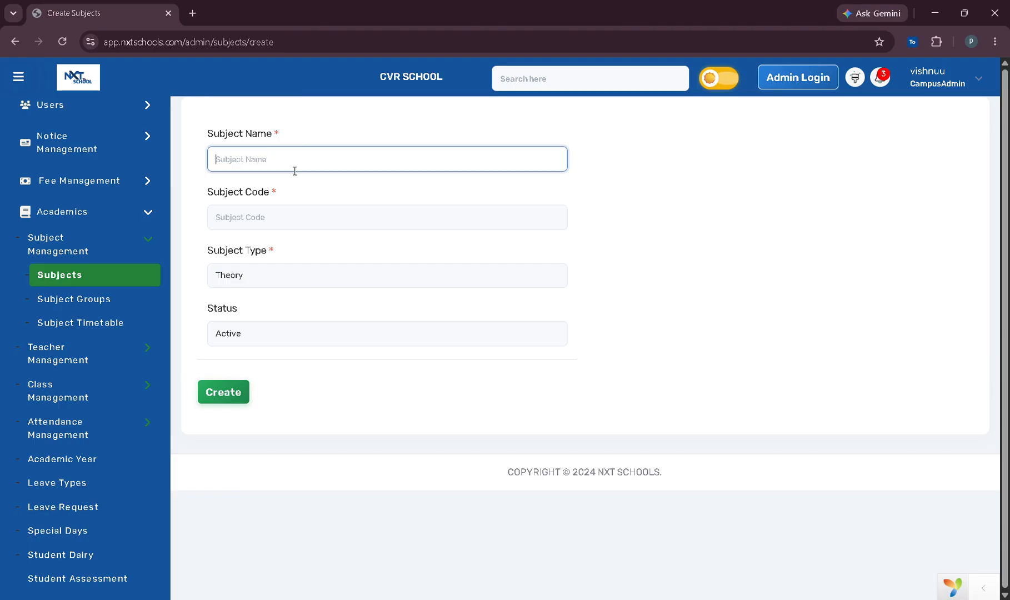
type("biology")
left_click(291, 229)
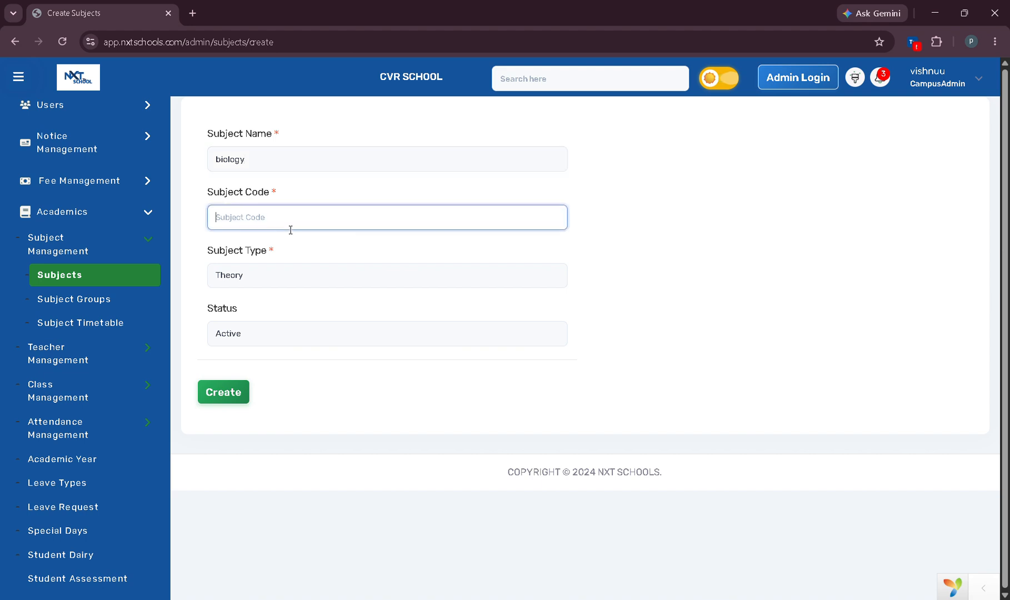
type("BIO")
left_click(267, 278)
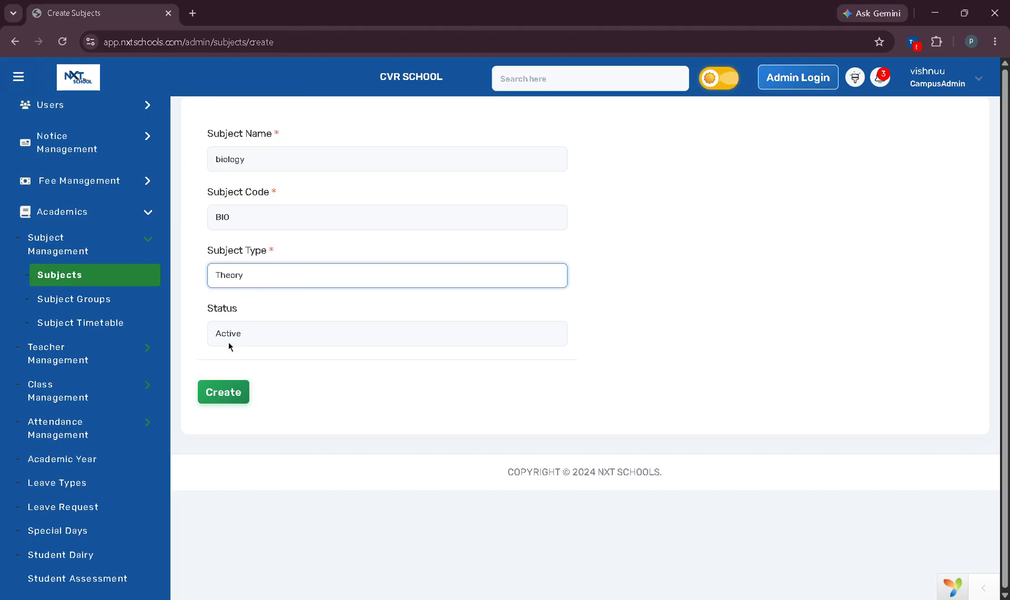
left_click(235, 392)
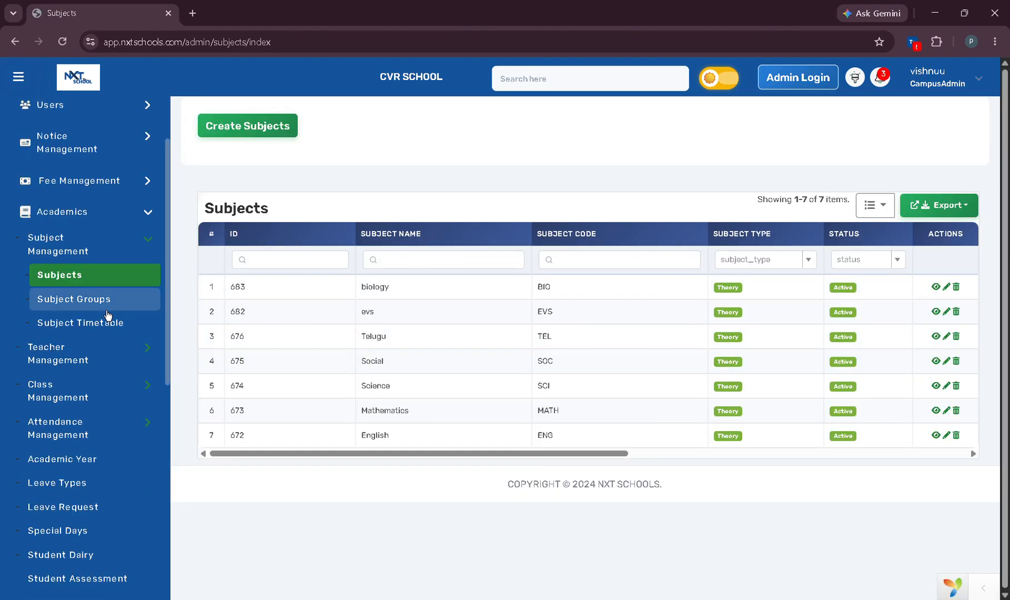
- Fill in a new subject group for academic year 2026-2027 named "demo group", with class section A-7th class and description "demo"
left_click(108, 311)
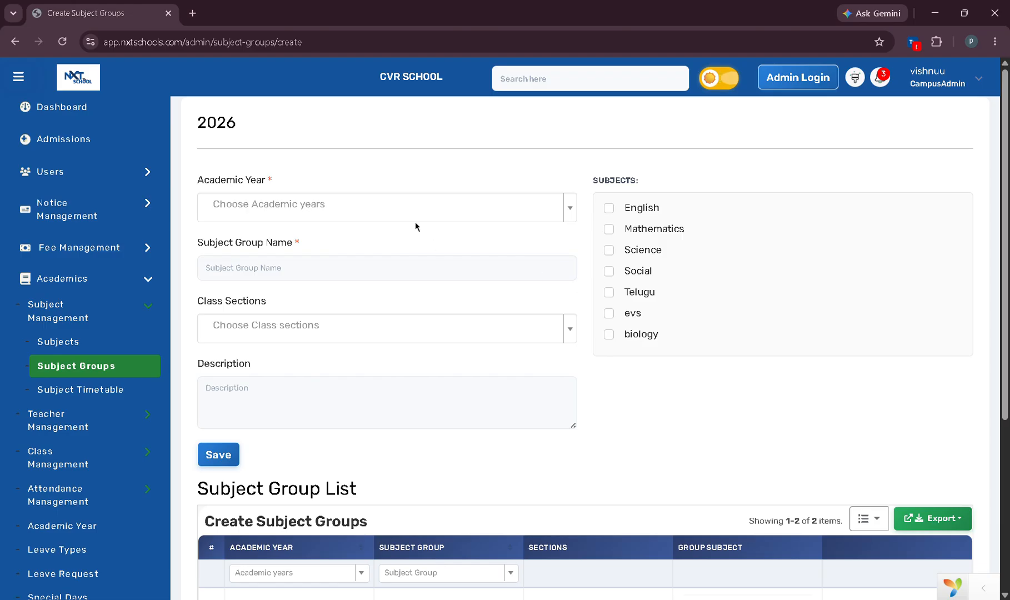
left_click(243, 207)
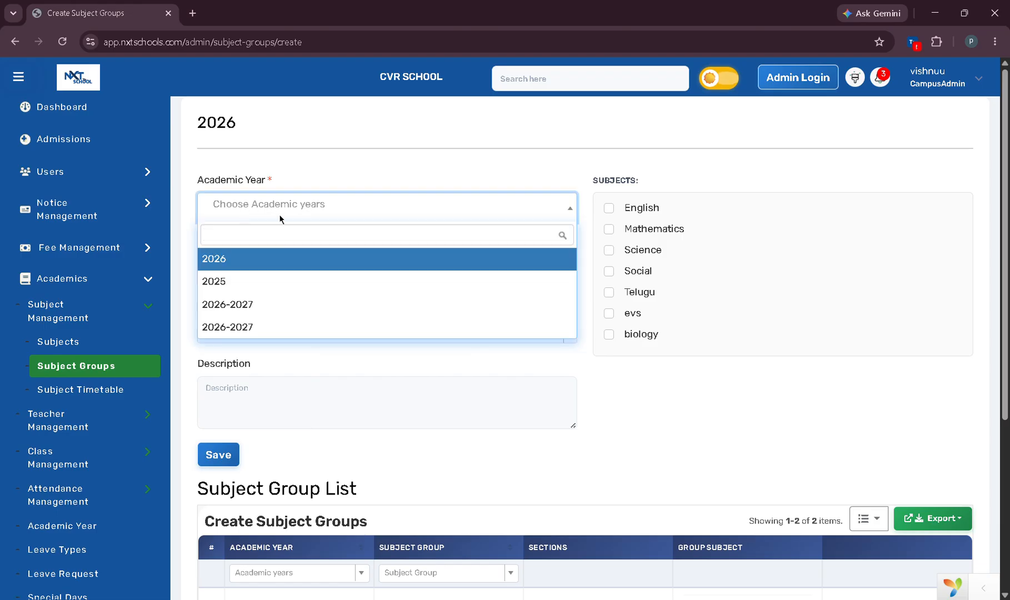
left_click(265, 326)
left_click(263, 275)
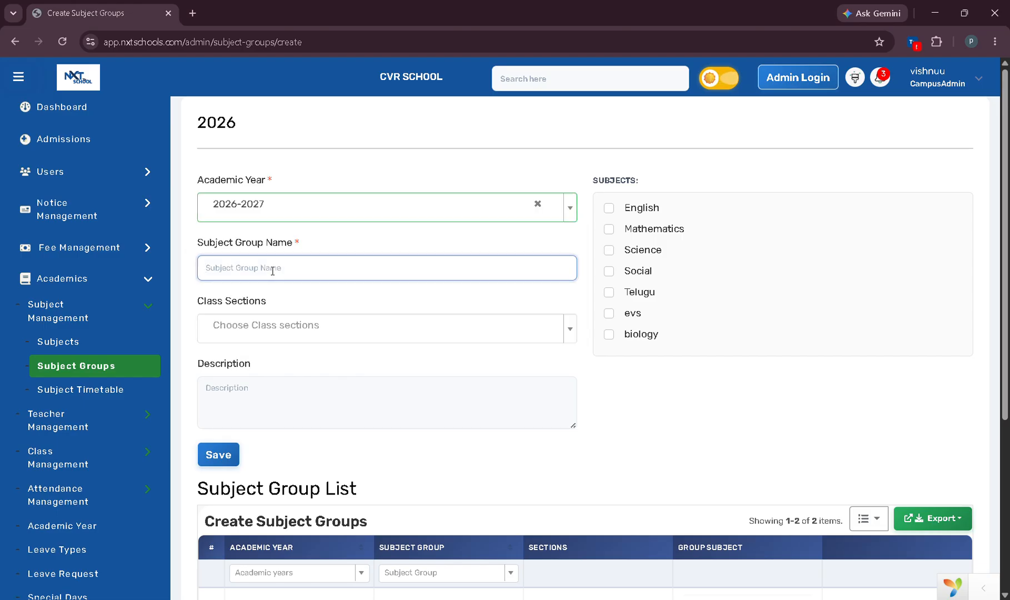
type("demo group")
left_click(276, 325)
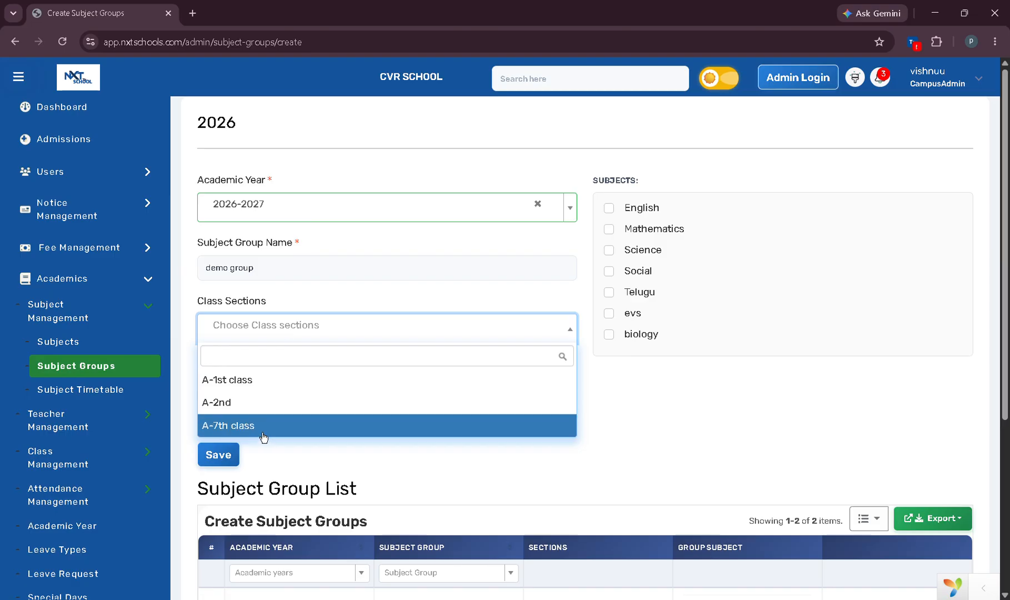
left_click(262, 425)
scroll(272, 345, "down", 1)
left_click(277, 339)
type("demo")
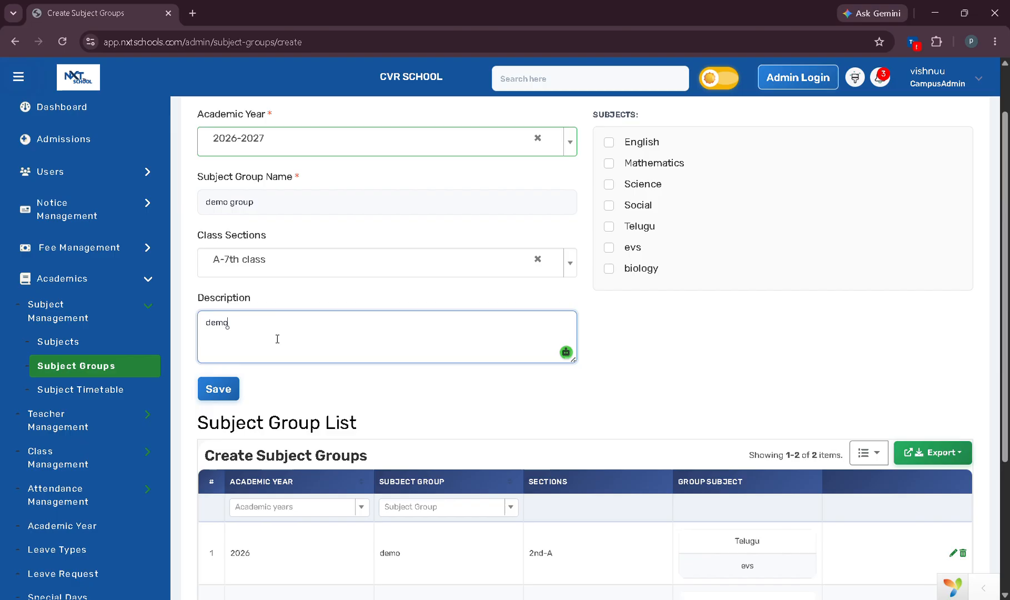
- Include the subjects biology, evs and Telugu in the subject group and save it
scroll(333, 354, "up", 1)
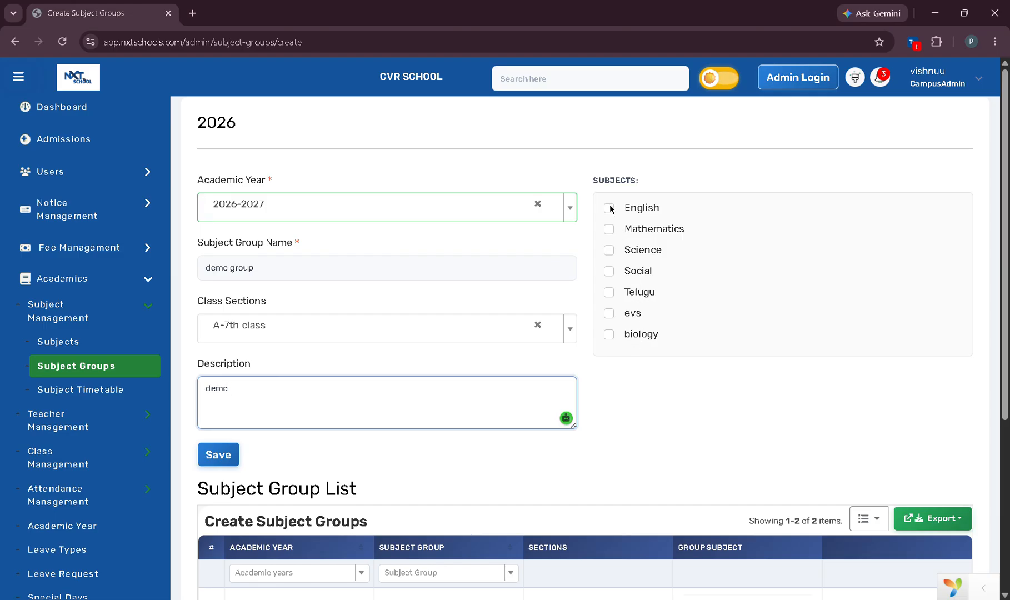
left_click(609, 334)
left_click(609, 313)
left_click(609, 292)
left_click(225, 460)
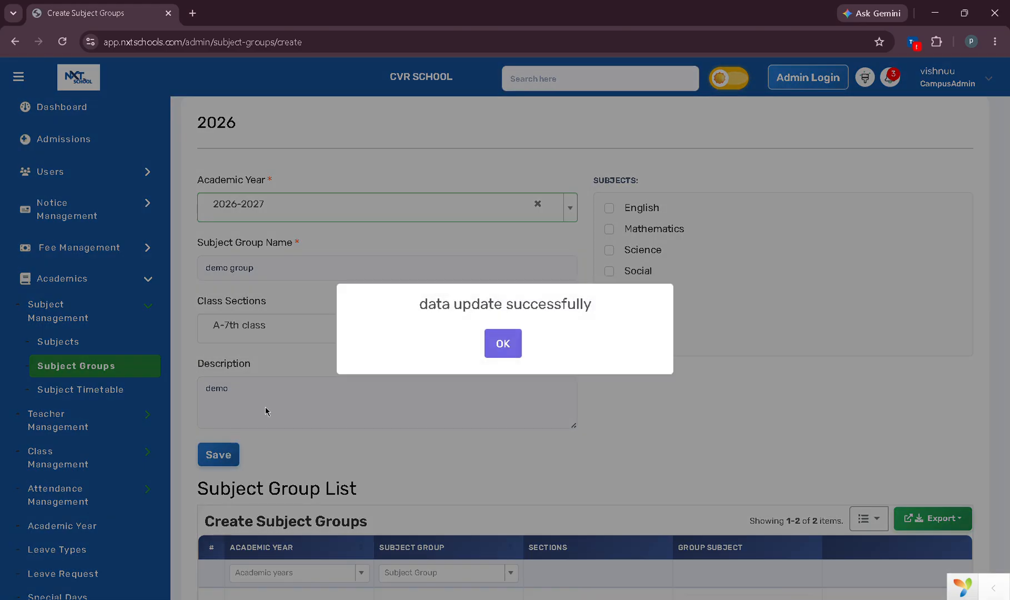
left_click(502, 343)
- Reload the page and check the Subject Group List for the newly saved group
scroll(500, 342, "down", 5)
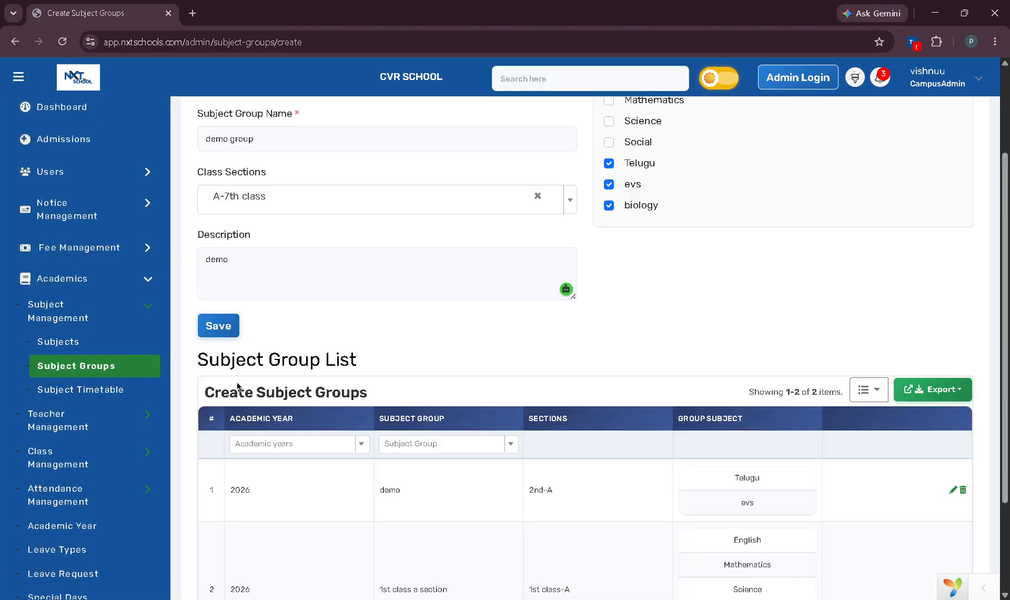
scroll(239, 387, "up", 5)
left_click(61, 41)
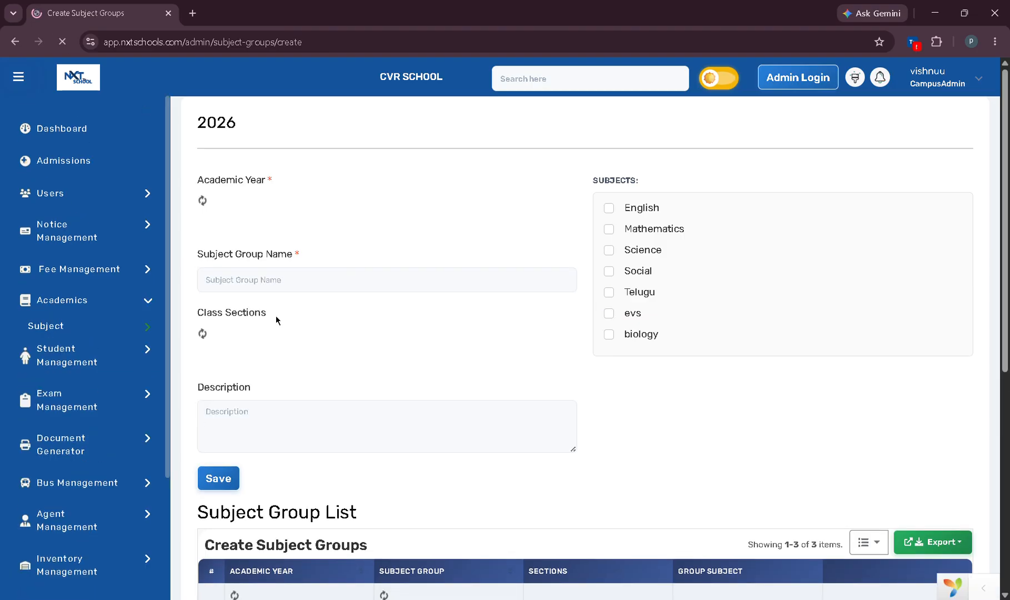
scroll(430, 286, "down", 5)
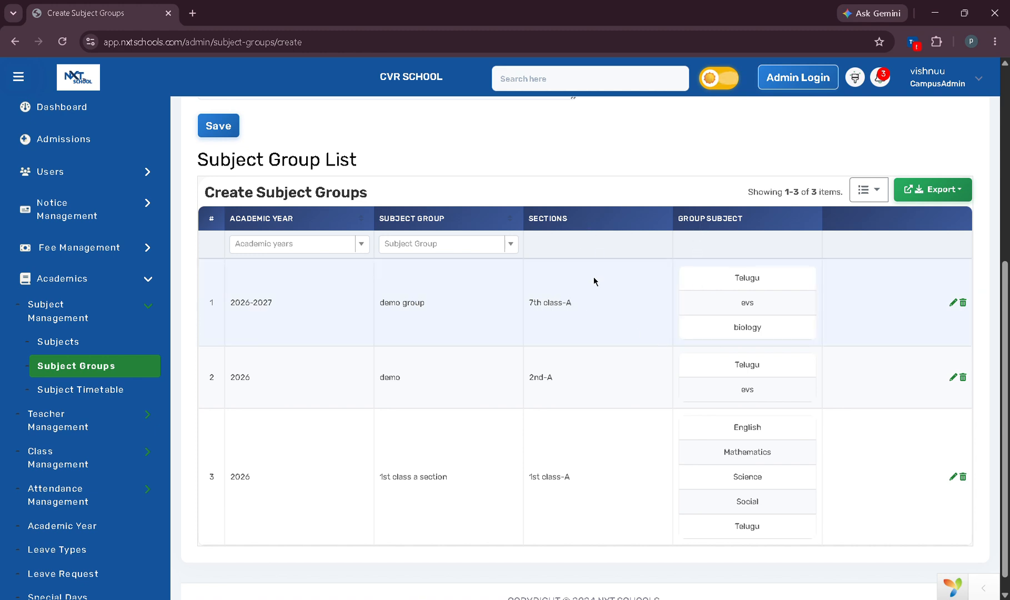
scroll(593, 280, "up", 1)
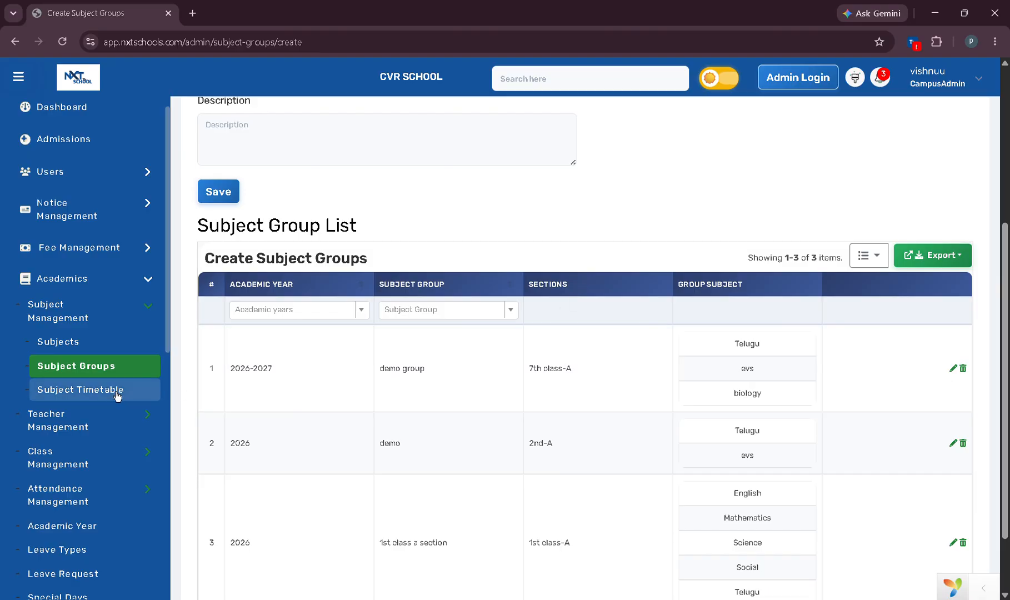
- Open the subject timetable and load the first 2026-2027 entry as its academic year
left_click(117, 391)
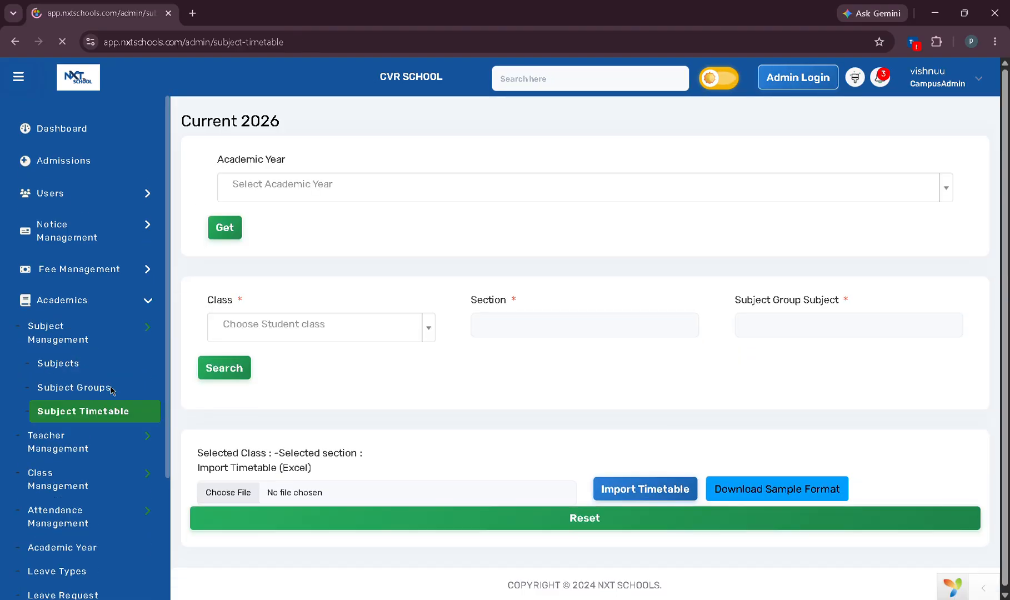
left_click(337, 196)
left_click(327, 285)
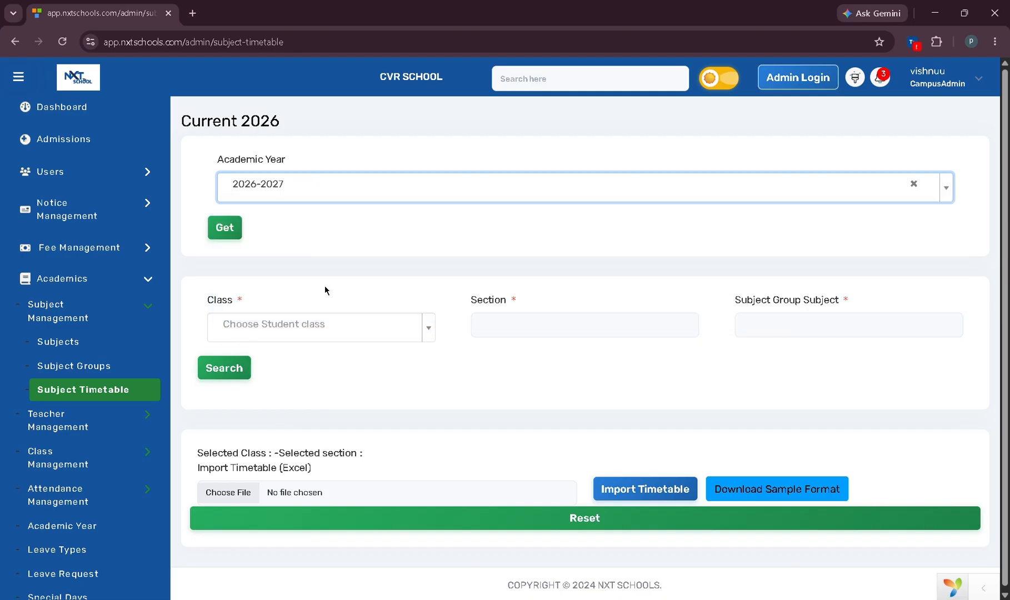
left_click(244, 234)
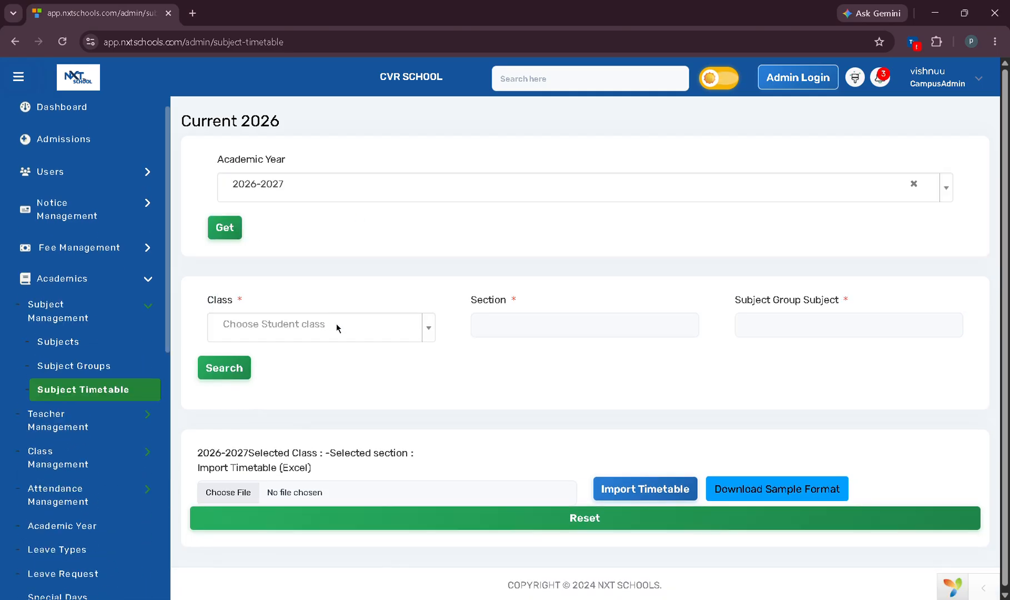
- Try to choose a subject group for 7th class, section A, reloading the same academic year for a second attempt
left_click(337, 324)
left_click(275, 447)
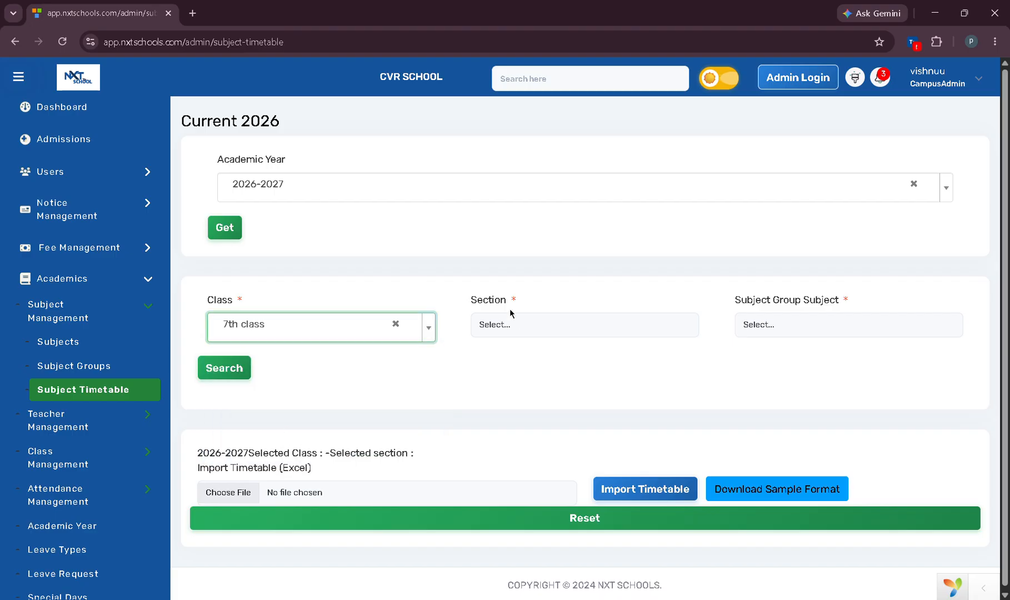
left_click(528, 331)
left_click(514, 361)
left_click(771, 330)
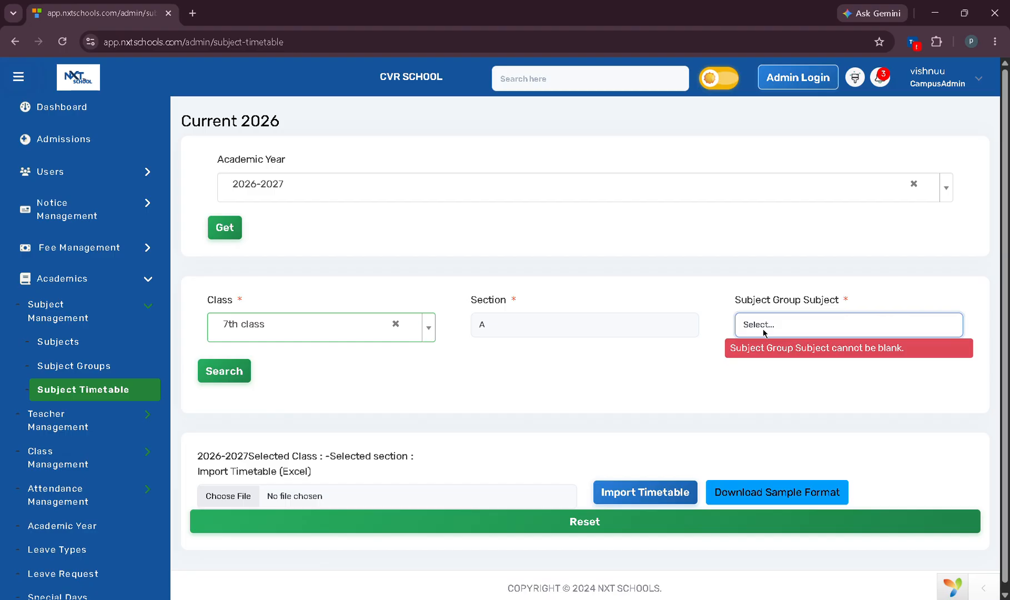
left_click(225, 236)
left_click(324, 330)
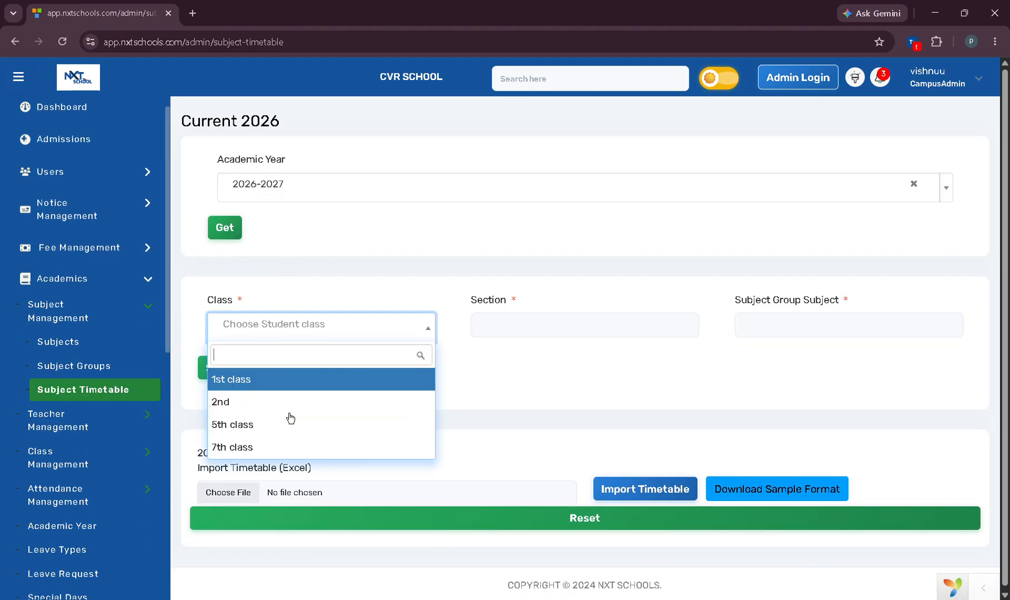
left_click(283, 447)
left_click(546, 327)
left_click(523, 357)
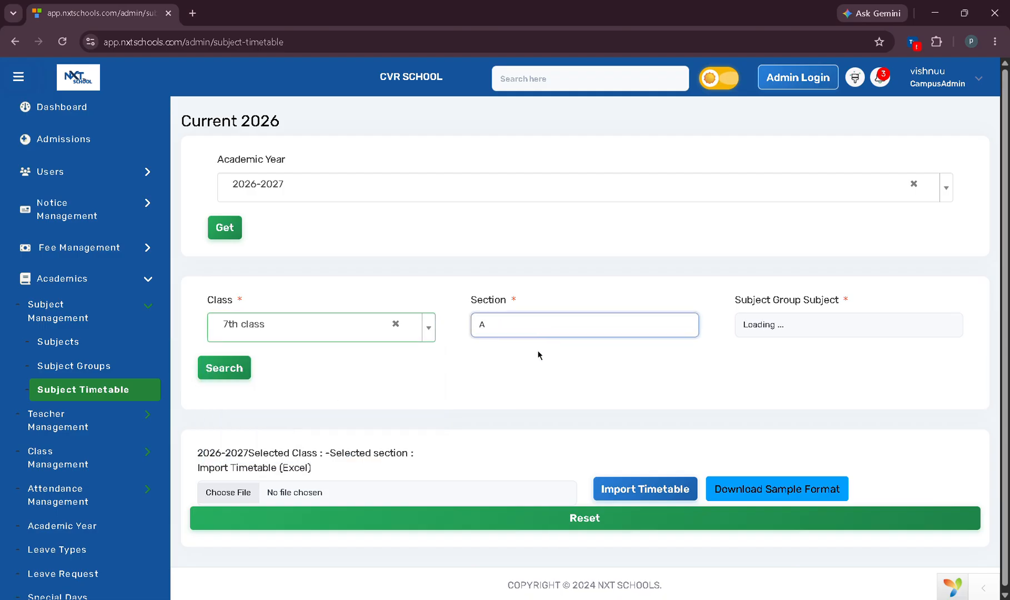
left_click(772, 326)
- Load the last 2026-2027 entry as the timetable's academic year instead
left_click(256, 197)
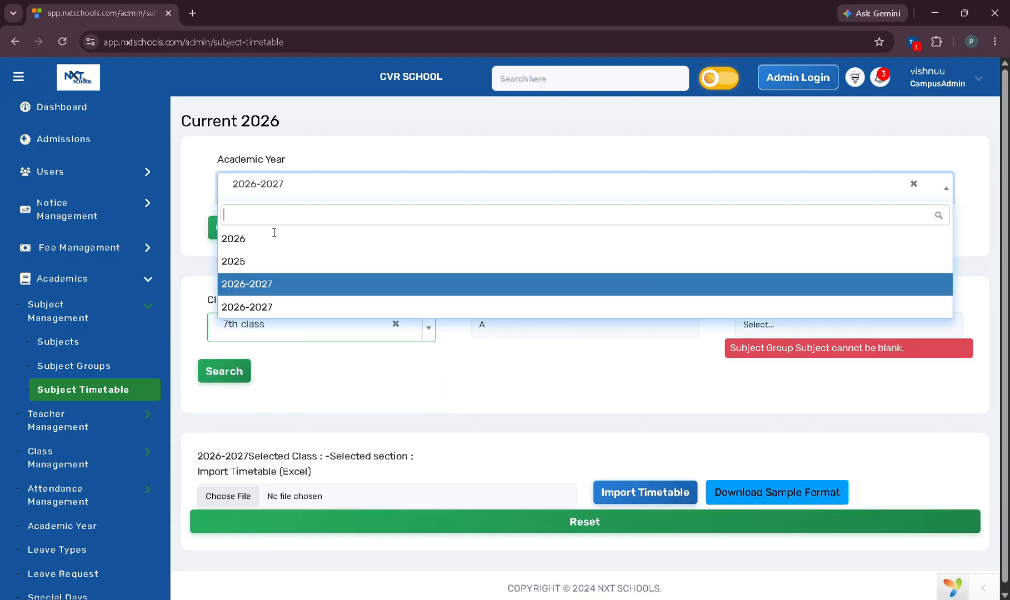
left_click(272, 306)
left_click(230, 243)
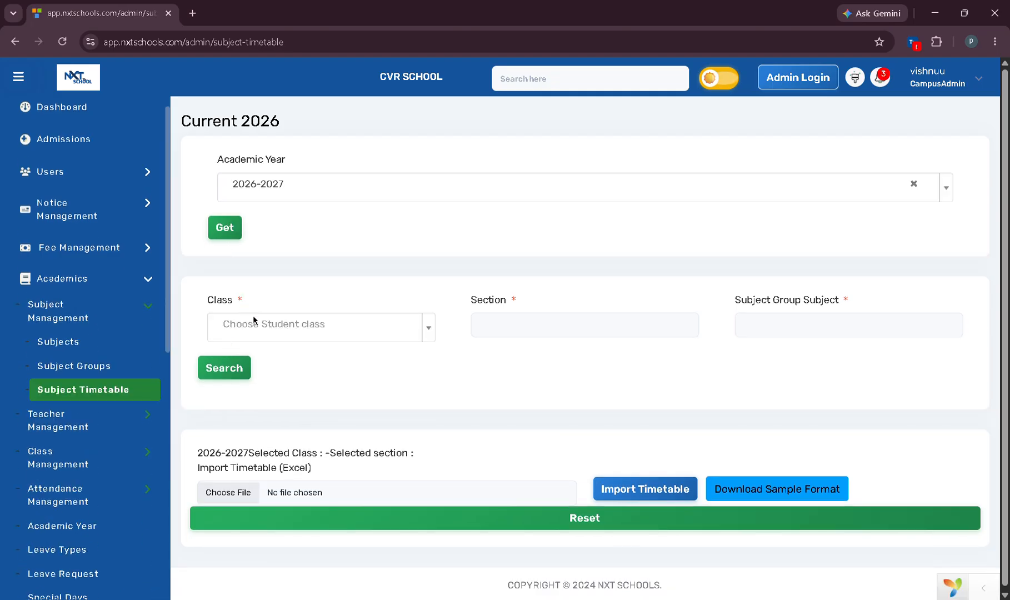
- Search the timetable for 7th class, section A, with the subject group "demo group"
left_click(225, 324)
left_click(250, 447)
left_click(499, 332)
left_click(501, 359)
left_click(764, 325)
left_click(762, 358)
left_click(242, 380)
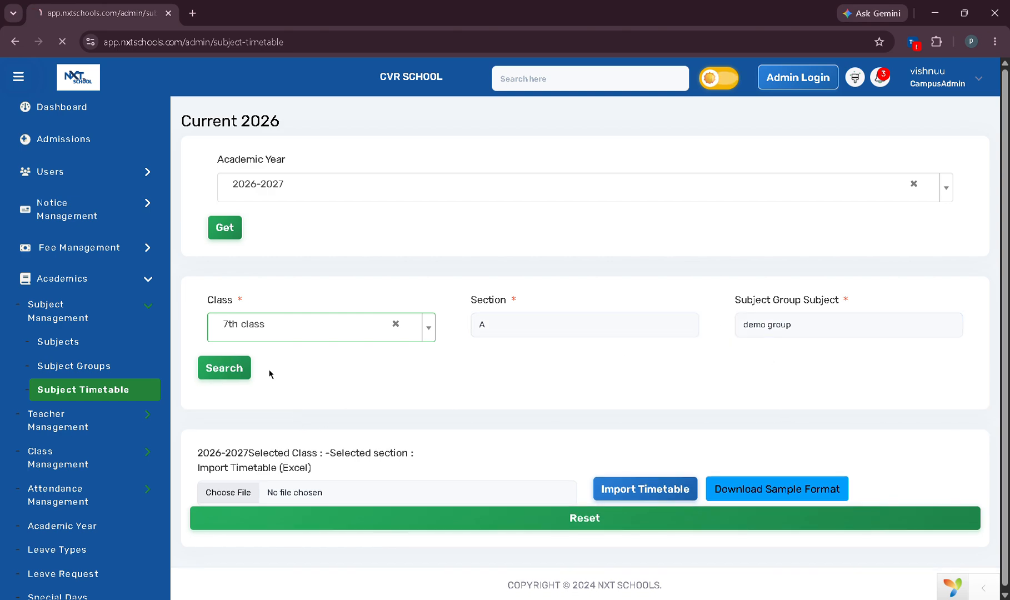
- Show Monday's timetable for the class and add a new entry row to it
scroll(345, 368, "down", 2)
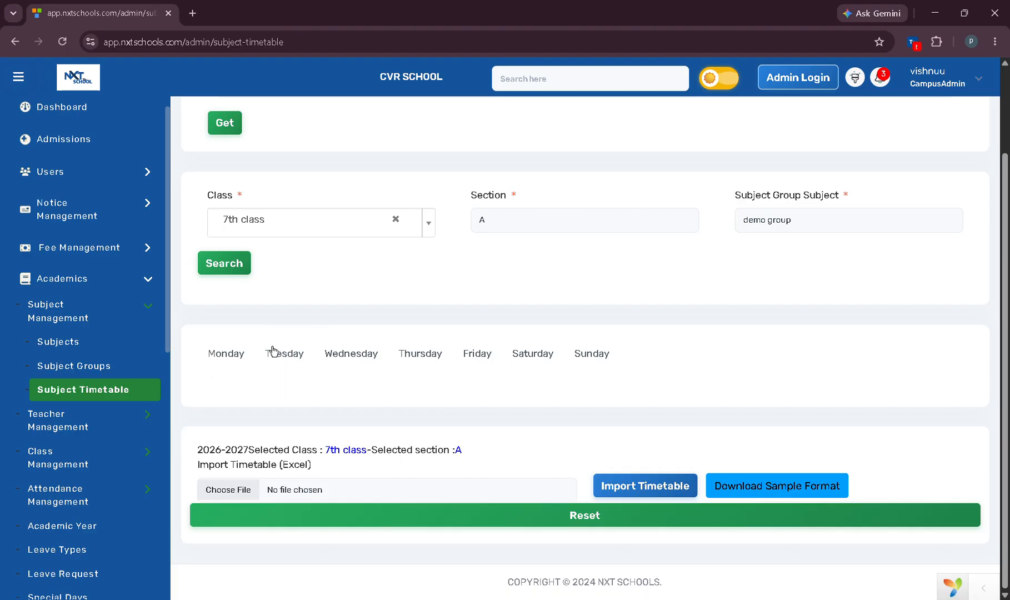
scroll(361, 328, "up", 2)
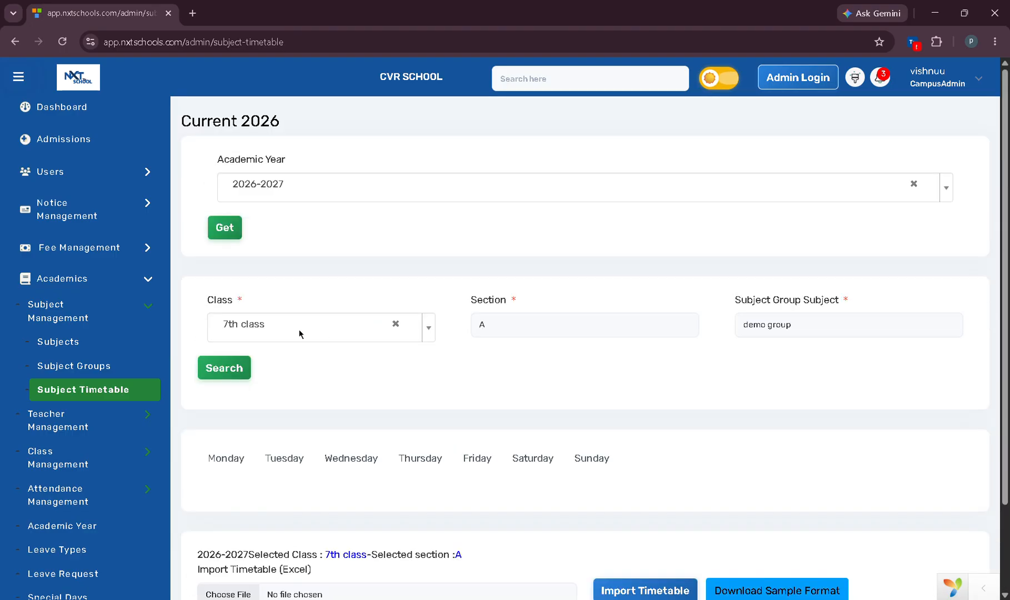
scroll(300, 333, "down", 1)
left_click(236, 401)
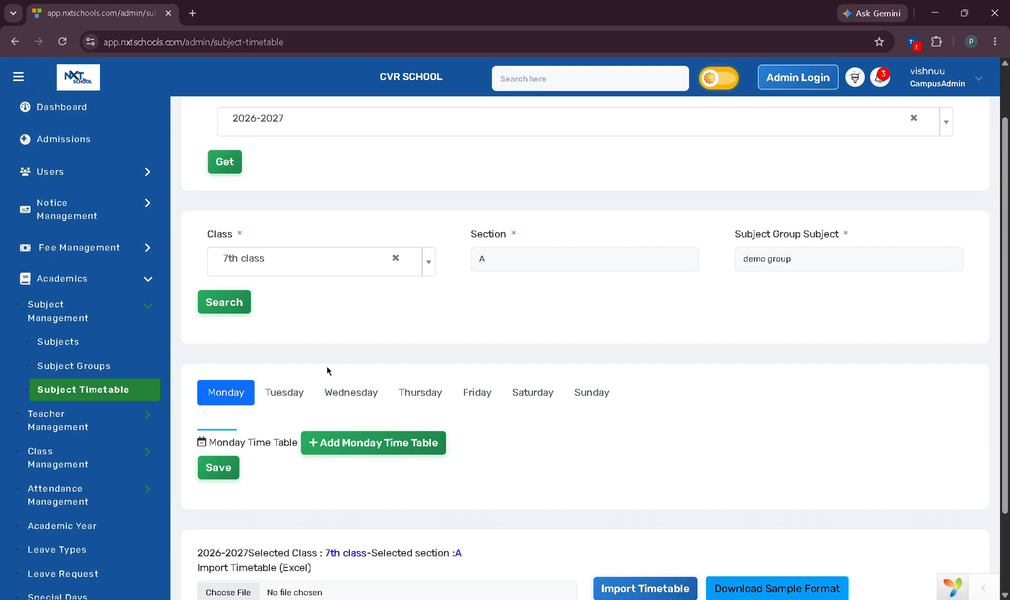
scroll(259, 455, "down", 1)
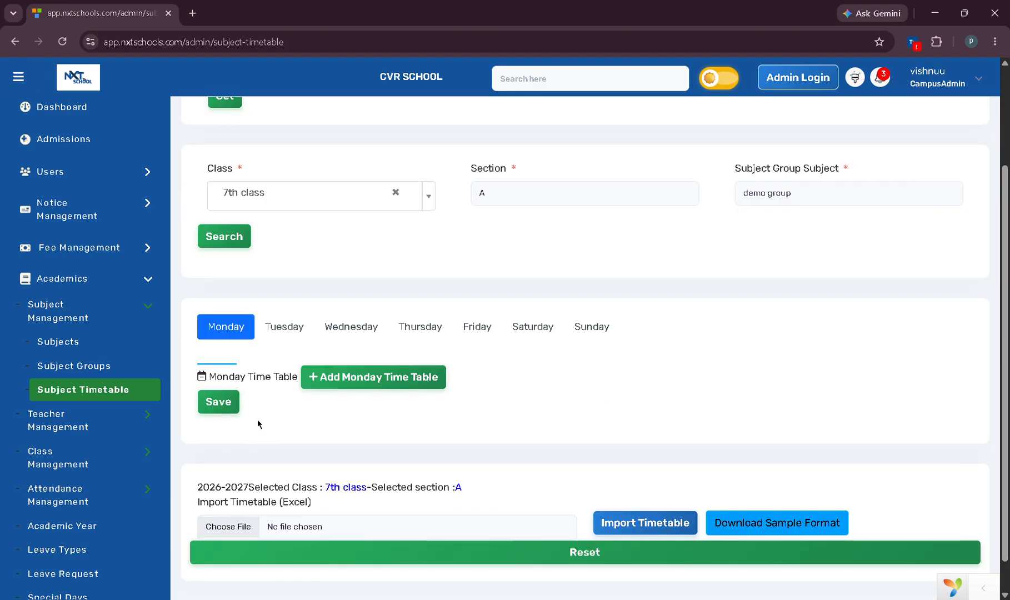
left_click(324, 389)
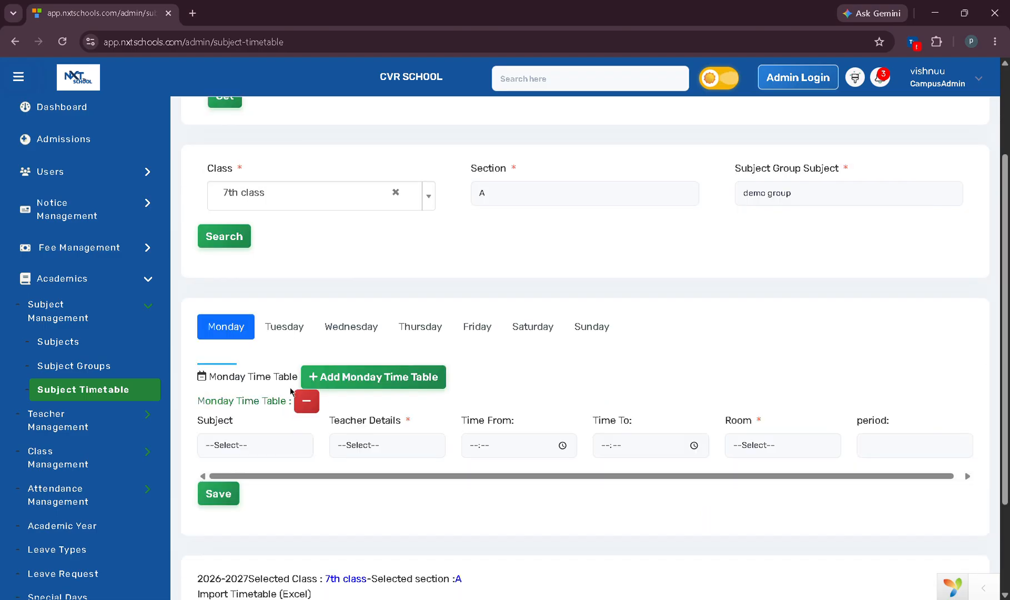
- Fill in the new Monday row with Telugu as the subject, the first listed teacher, and a time from 09:00 to 10:00
left_click(252, 449)
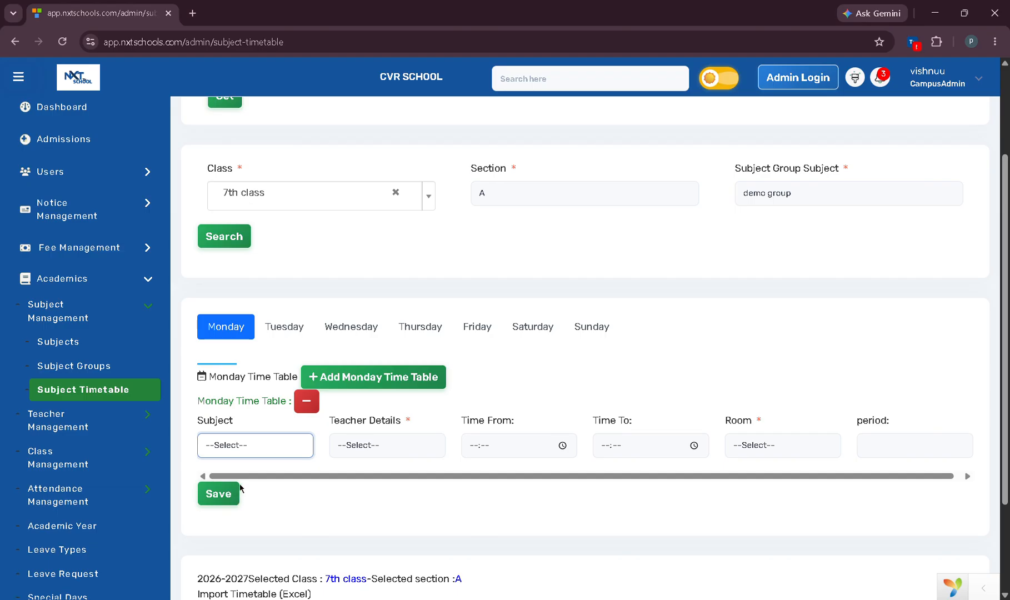
key("Down")
key("Tab")
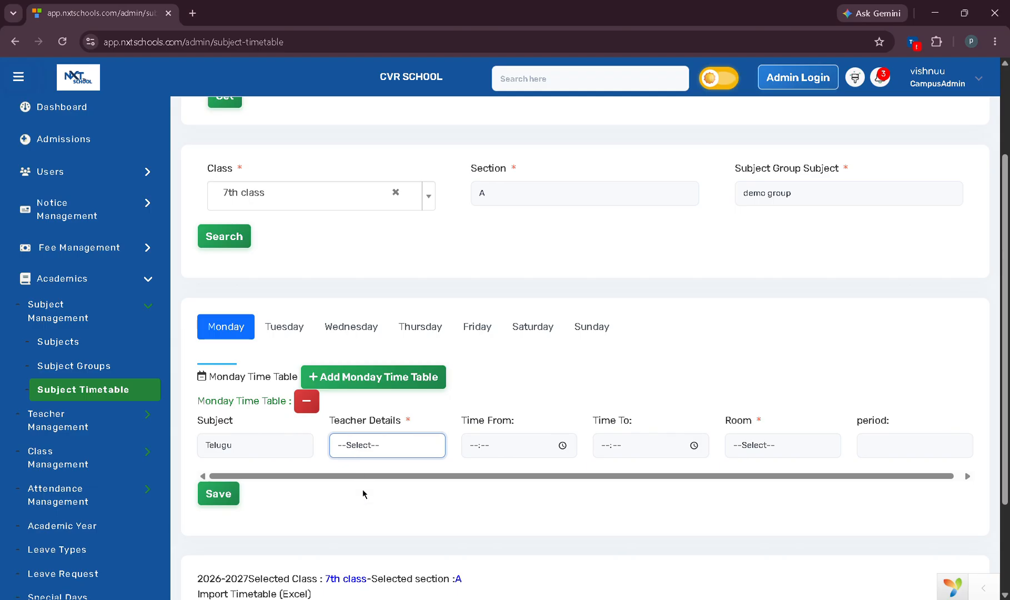
key("Down")
left_click(475, 447)
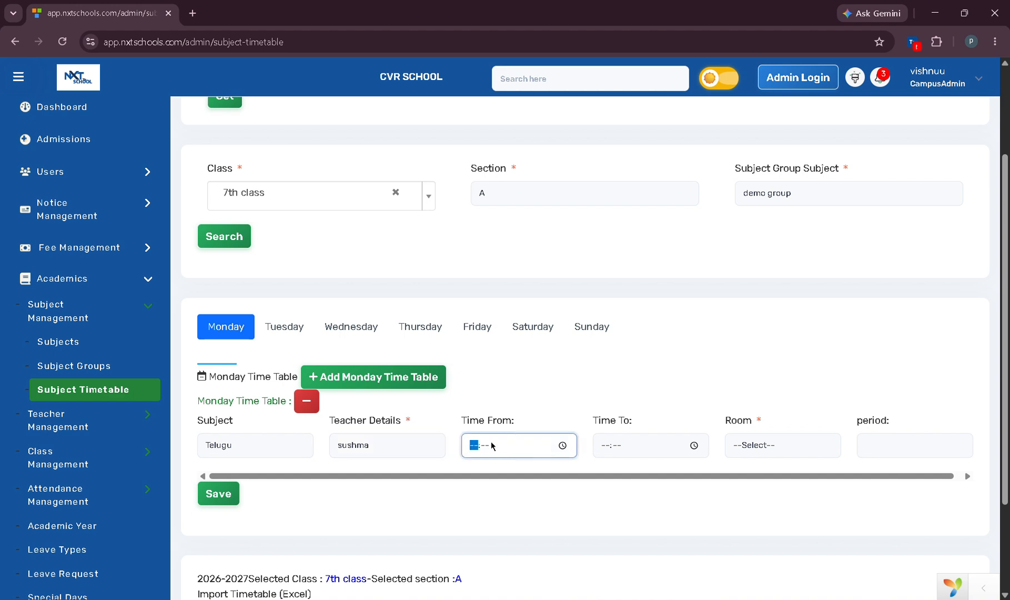
type("09:00")
left_click(604, 445)
type("10:00")
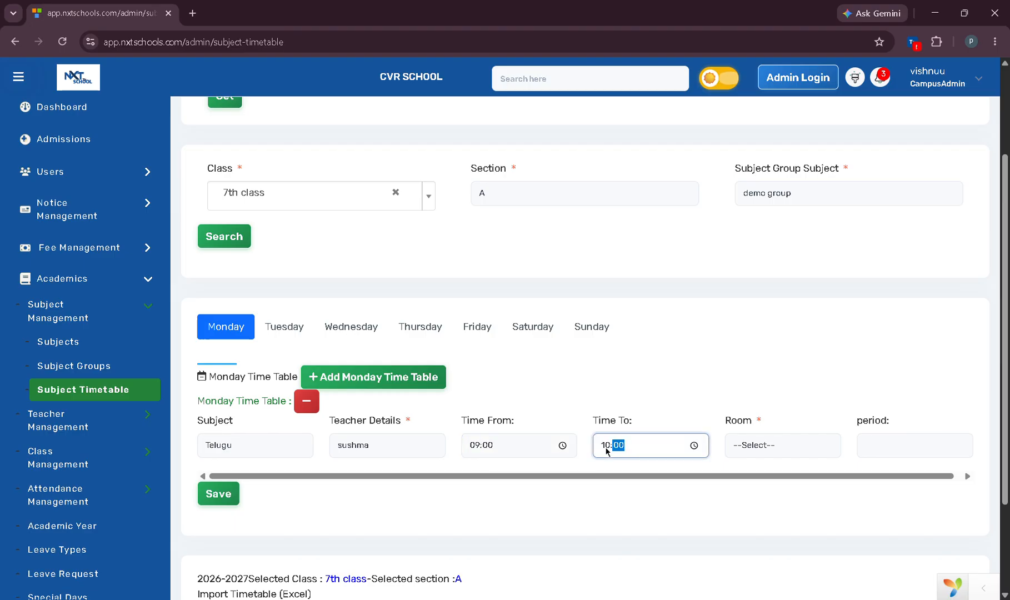
- Assign the Monday Telugu entry to room 103 as period 1 and save the timetable
left_click(753, 445)
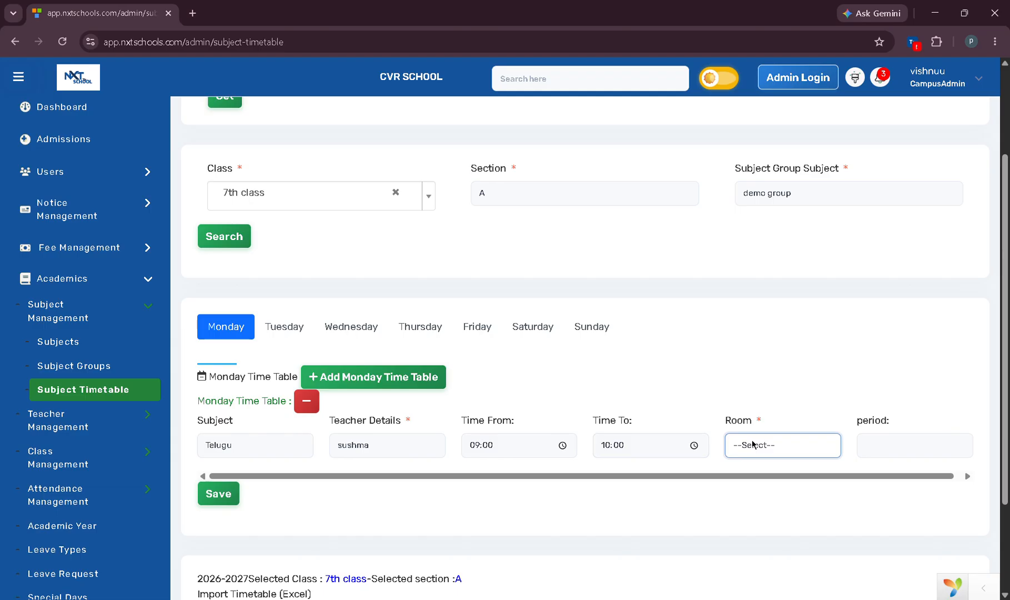
type("103")
left_click(875, 450)
type("1")
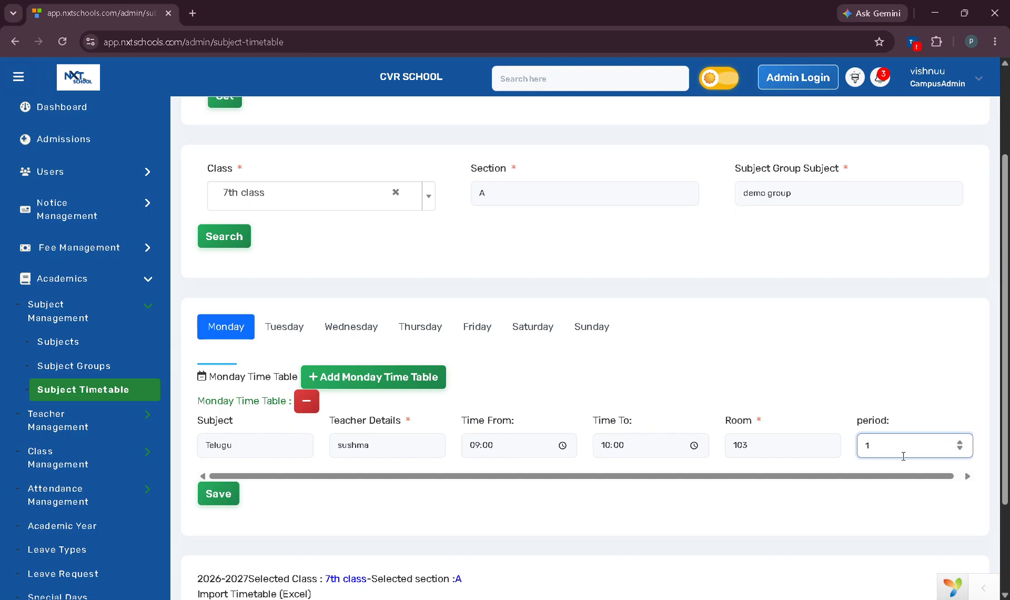
left_click(218, 499)
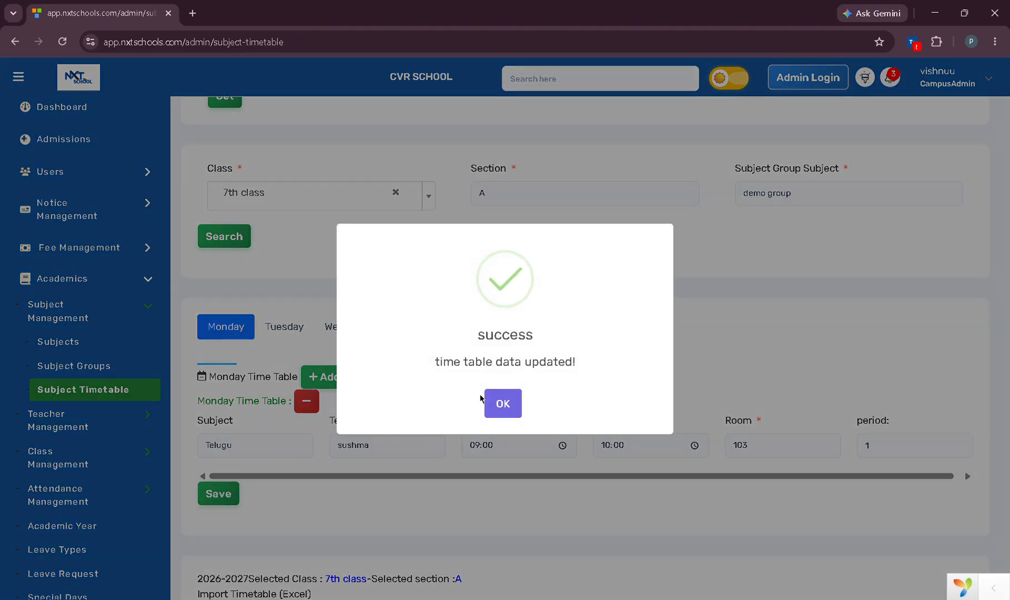
left_click(489, 400)
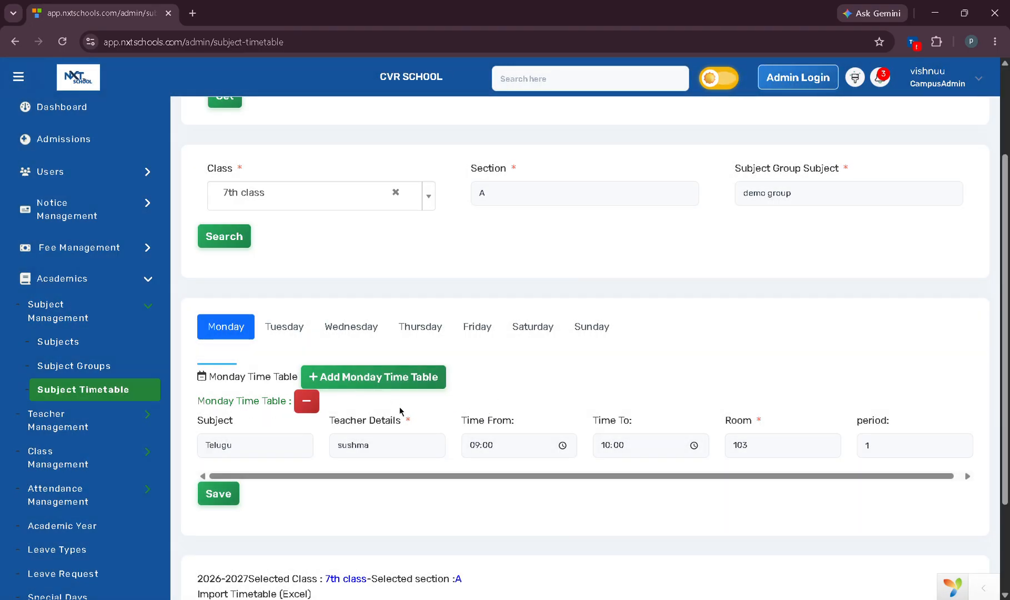
- Add a second entry row to Monday's timetable and view the Tuesday, Wednesday and Thursday timetables before returning to Monday's
scroll(372, 406, "down", 1)
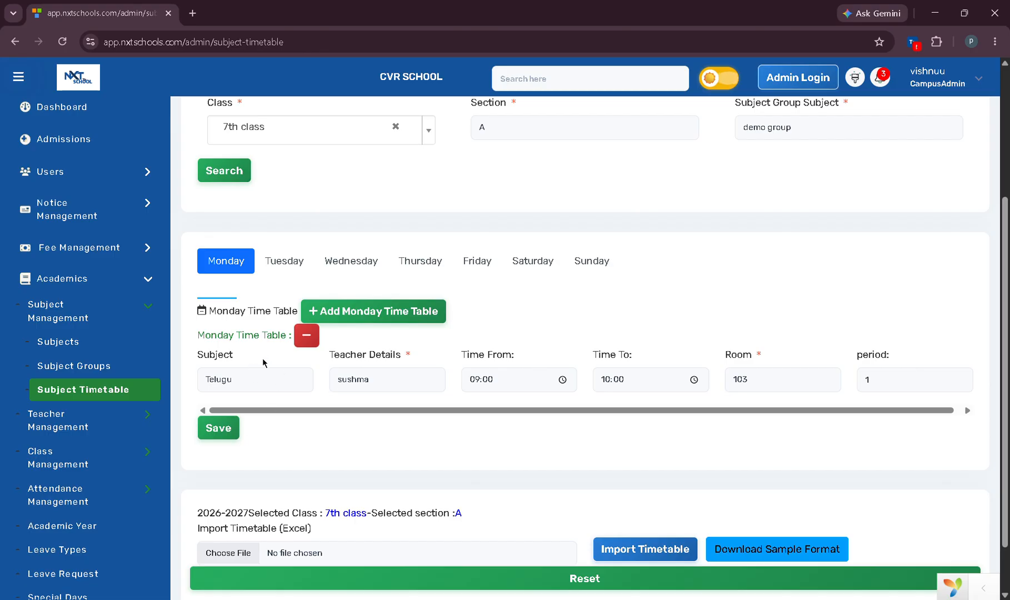
left_click(353, 321)
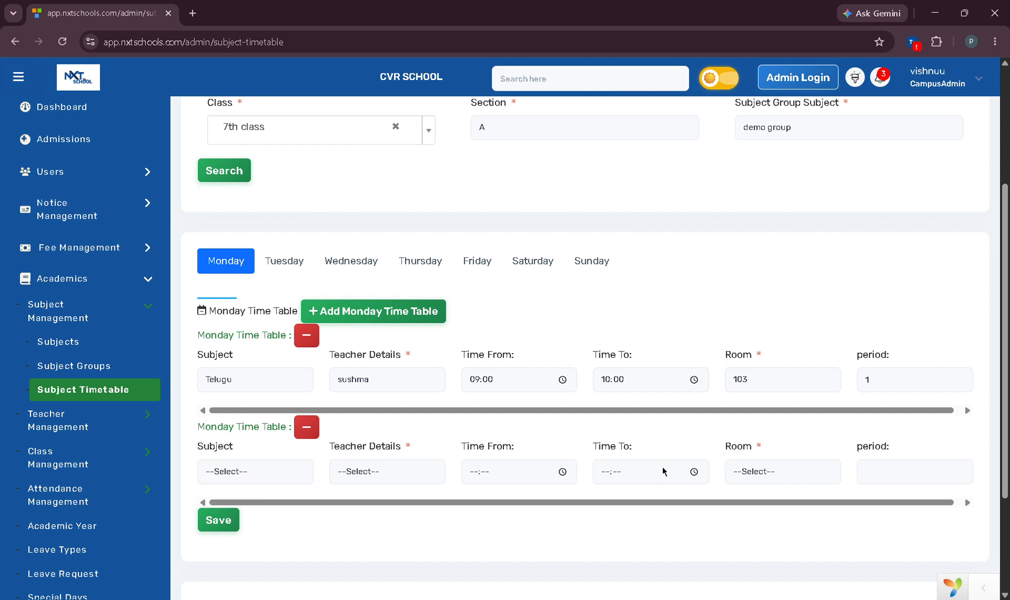
left_click(289, 271)
left_click(333, 289)
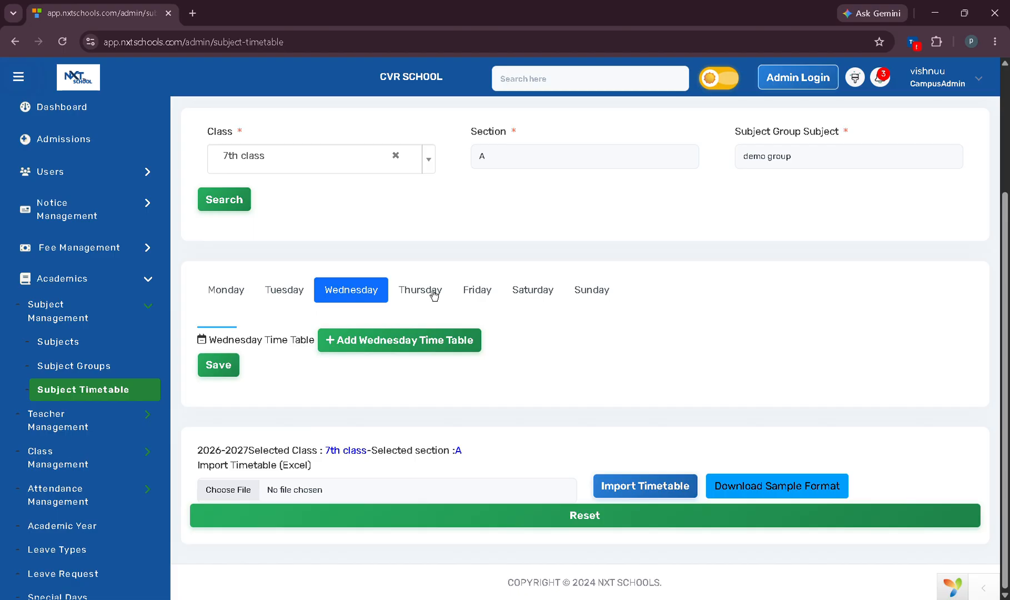
left_click(428, 290)
left_click(238, 293)
scroll(314, 312, "down", 3)
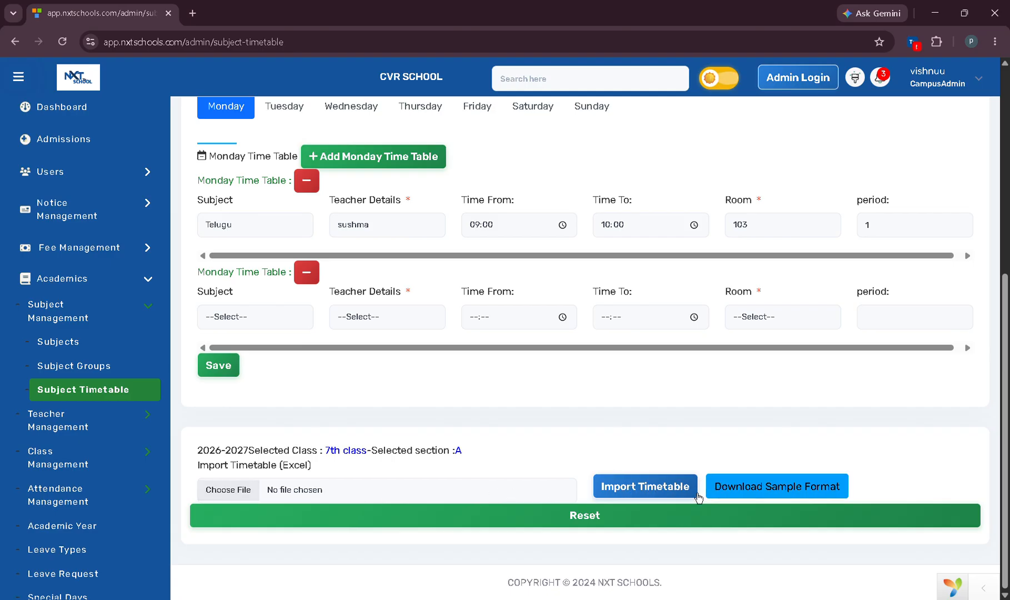
scroll(389, 421, "up", 6)
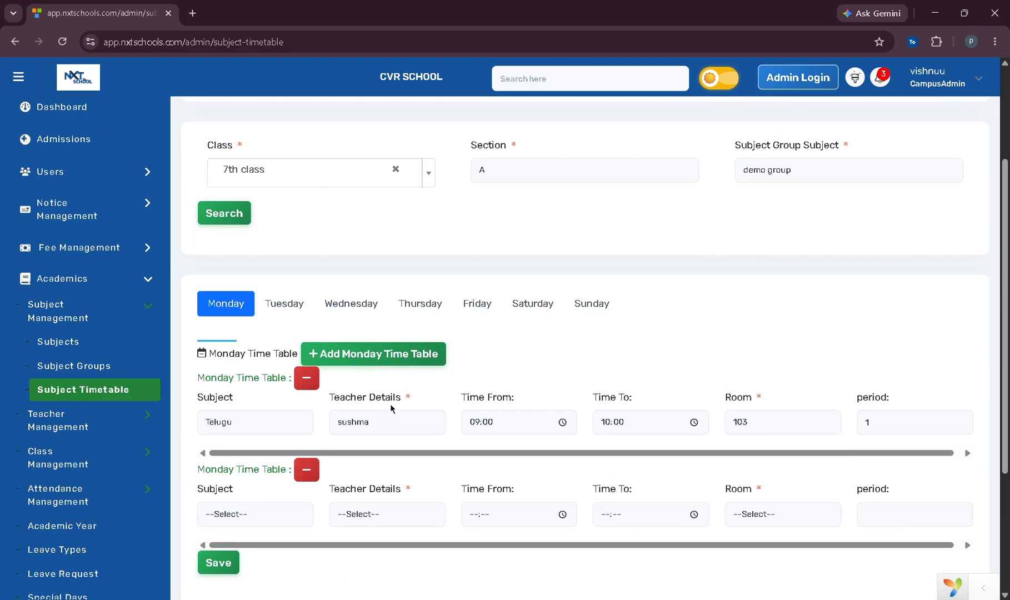